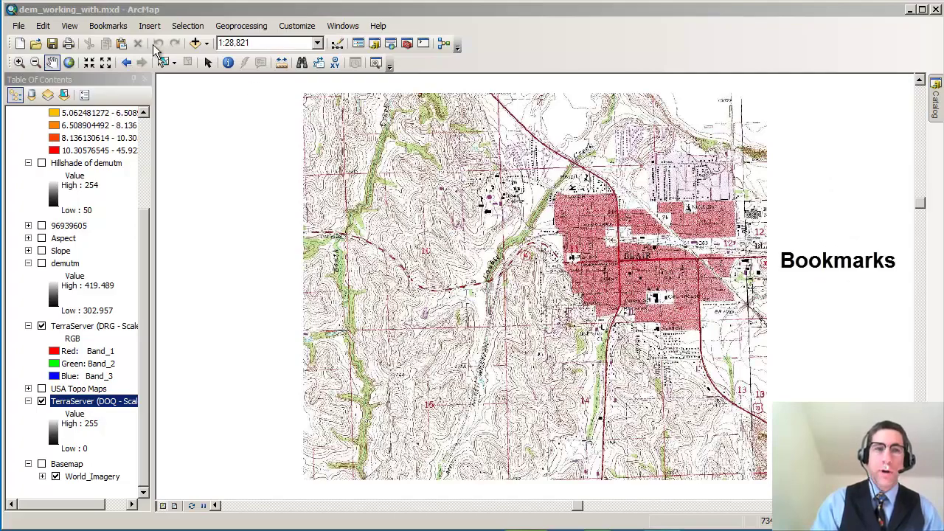
Save the current view as a bookmark named 'Full DRG Extent'
click(117, 28)
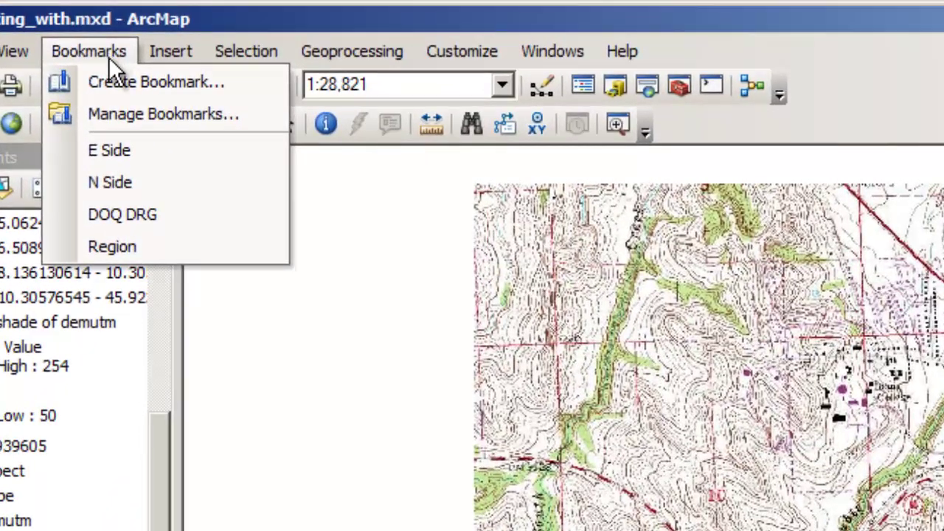
click(105, 83)
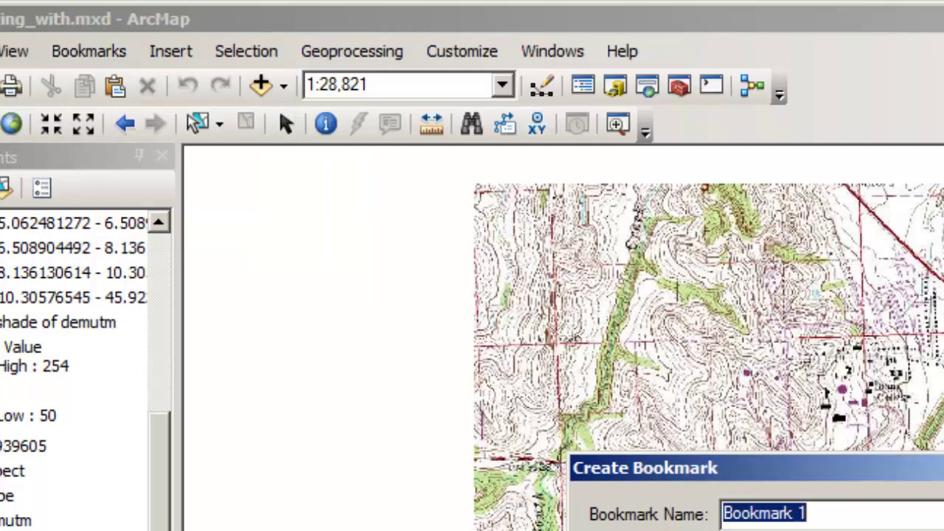
text(Full D)
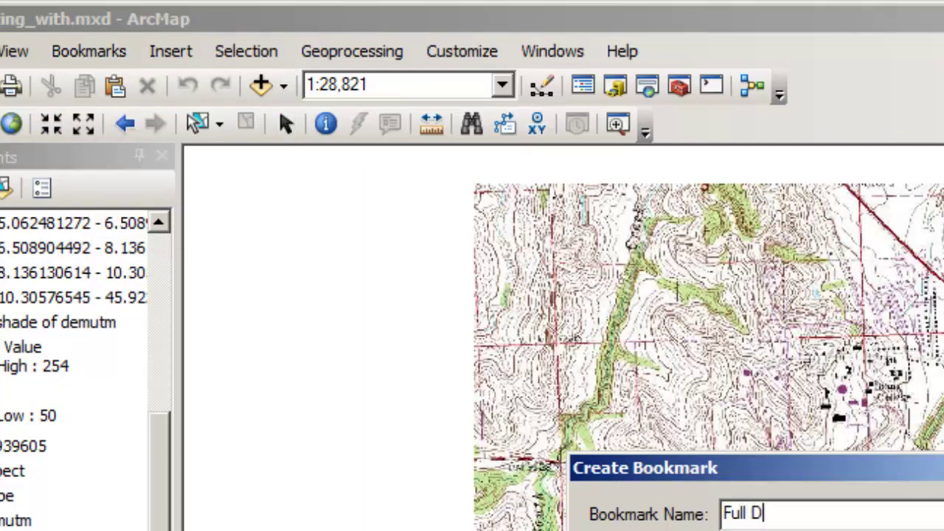
text(RG E)
text(xtne)
key(BackSpace)
key(BackSpace)
text(ent)
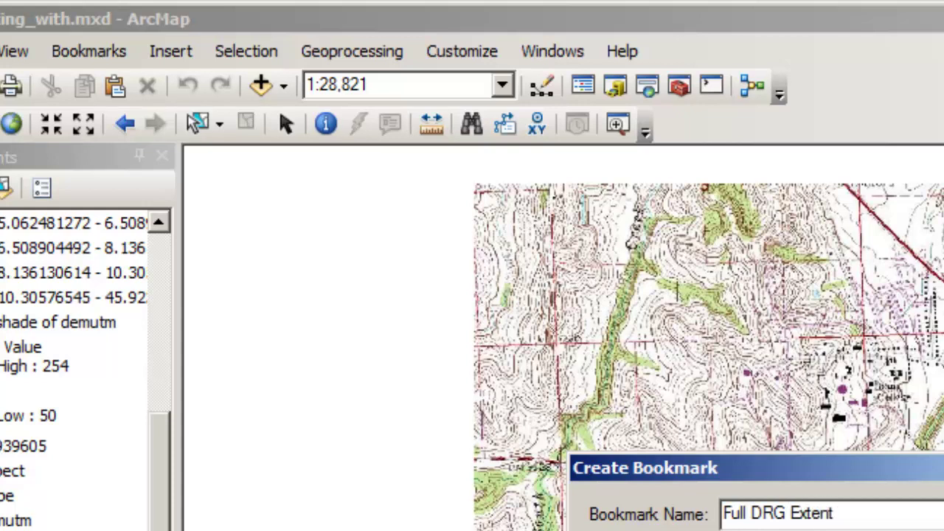
key(Return)
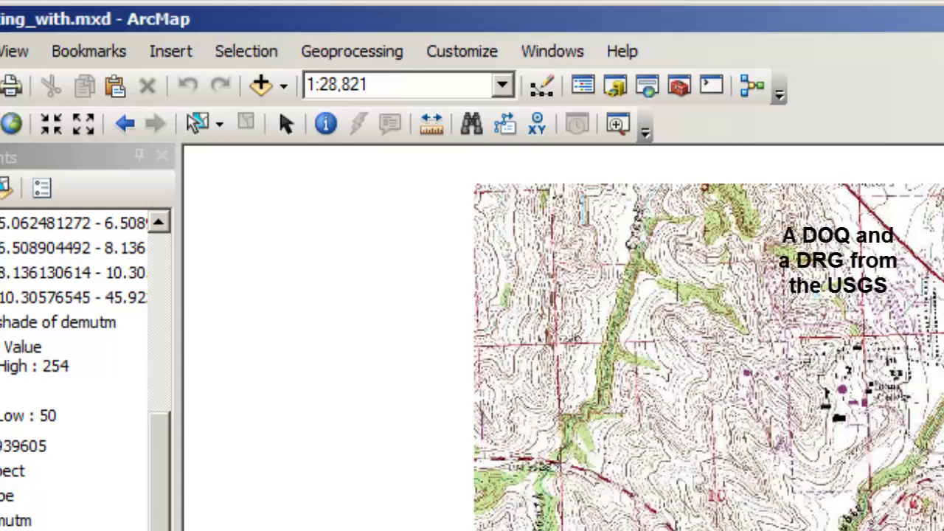
Visit the E Side, N Side and Region bookmarks in turn
click(73, 43)
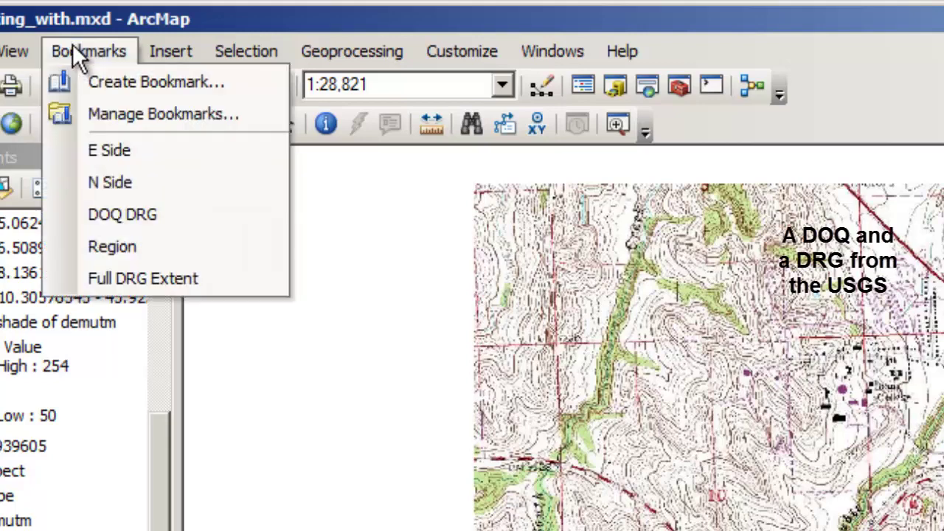
click(123, 160)
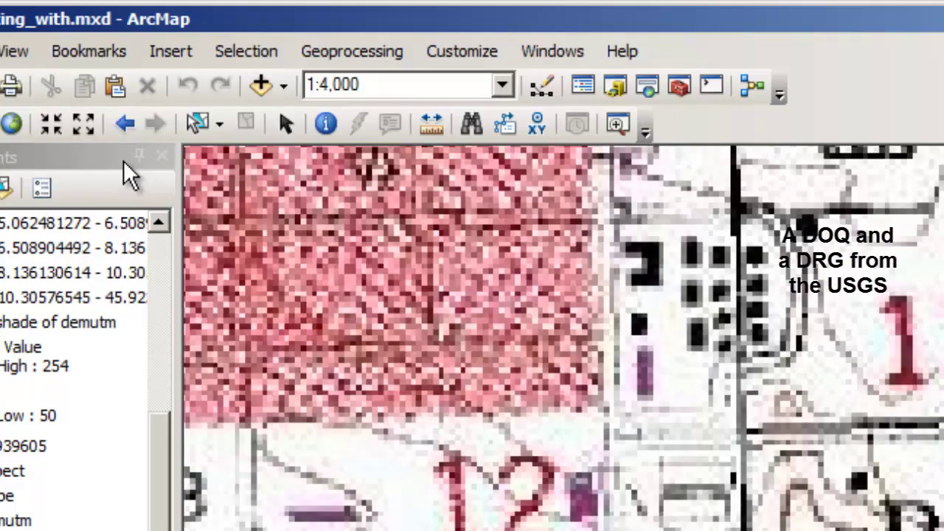
click(68, 55)
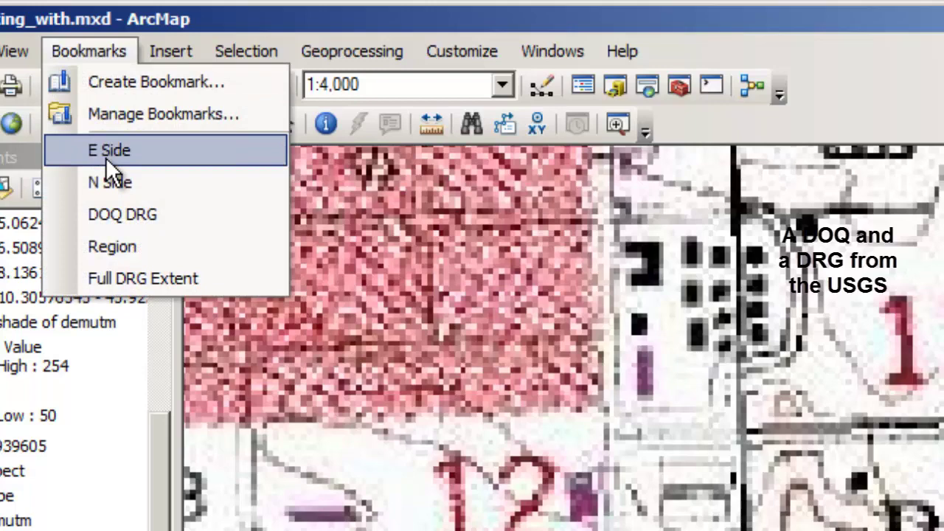
click(107, 177)
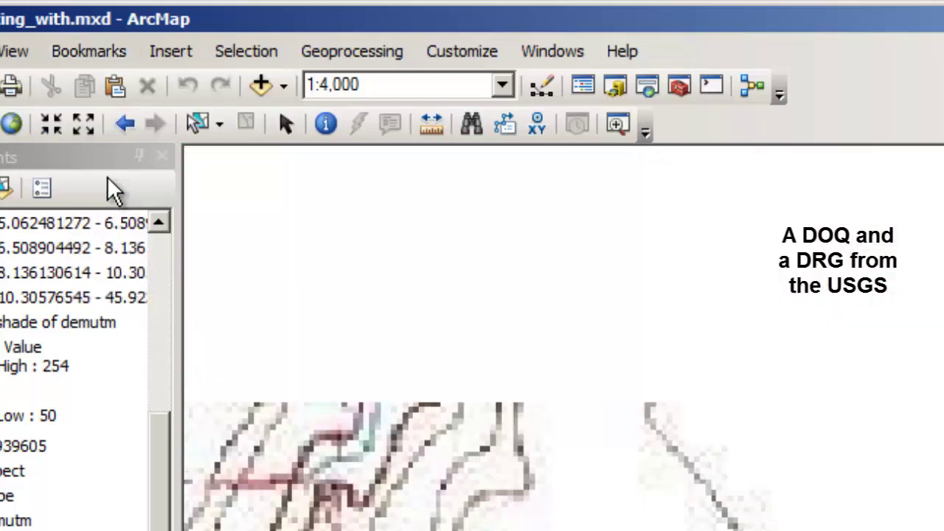
click(104, 54)
click(140, 248)
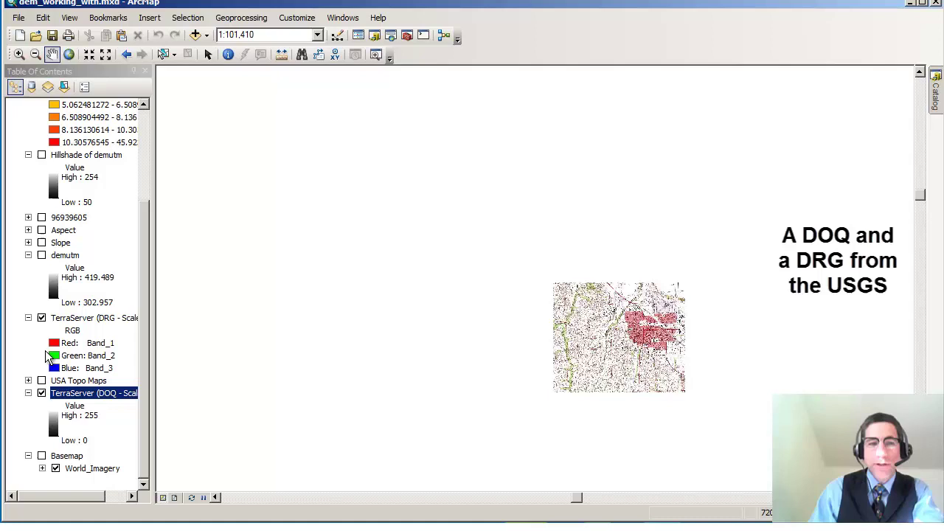
click(42, 380)
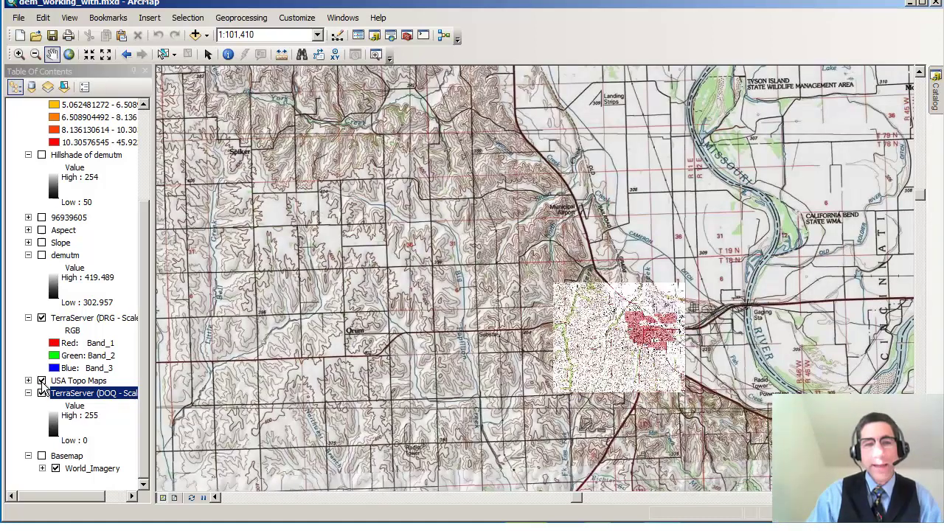
click(41, 317)
click(42, 393)
click(42, 393)
click(42, 380)
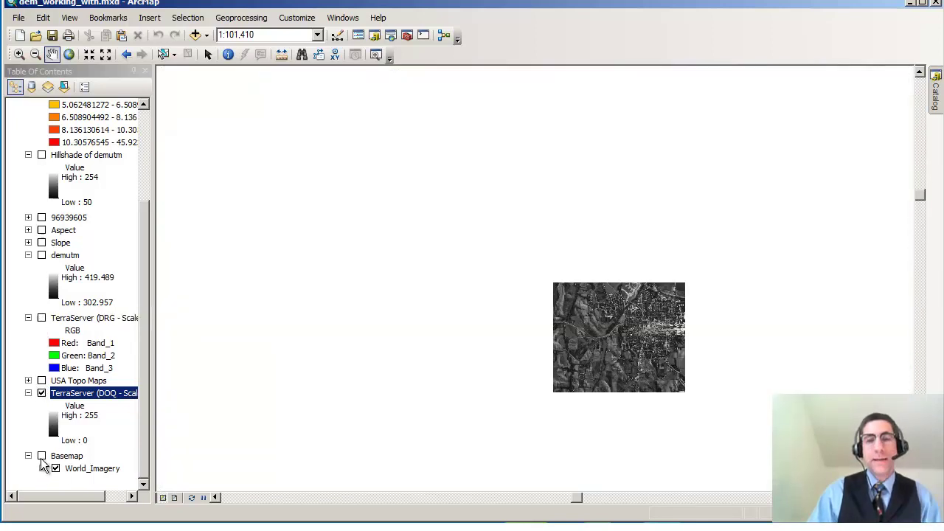
click(41, 456)
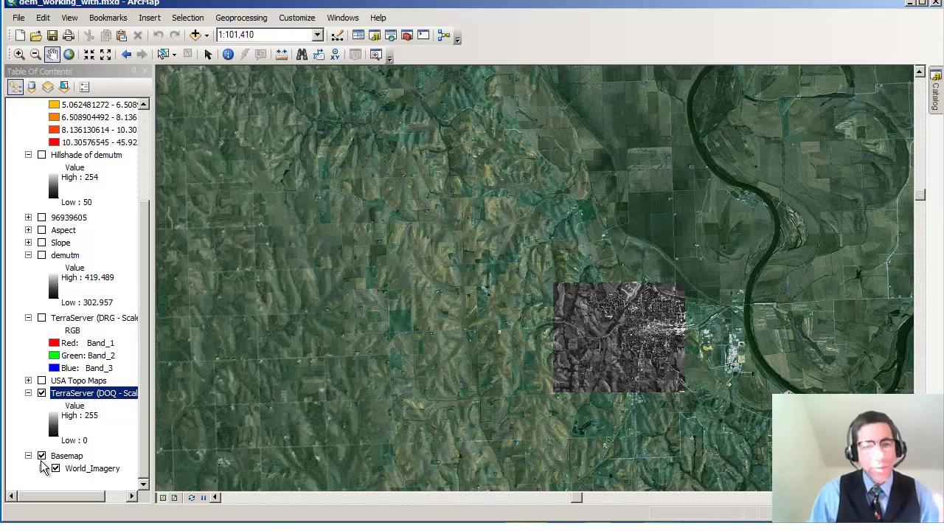
click(42, 456)
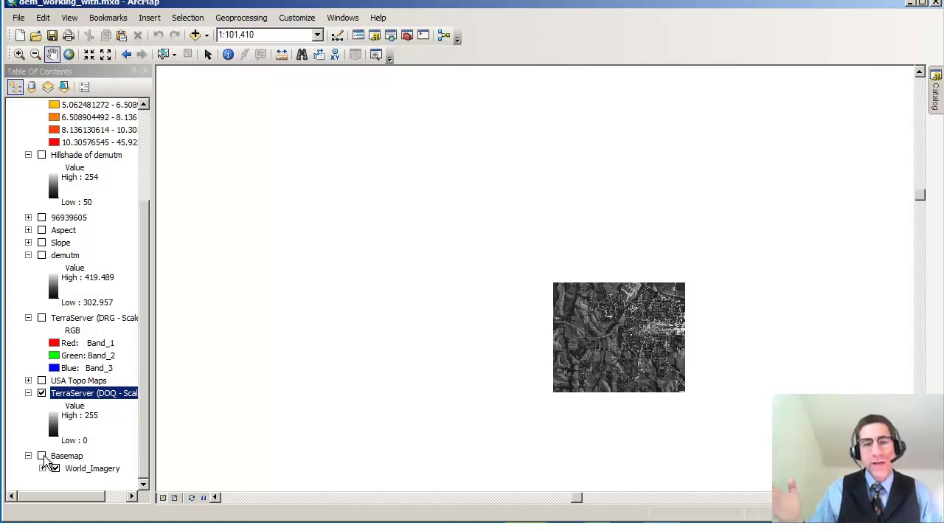
click(42, 318)
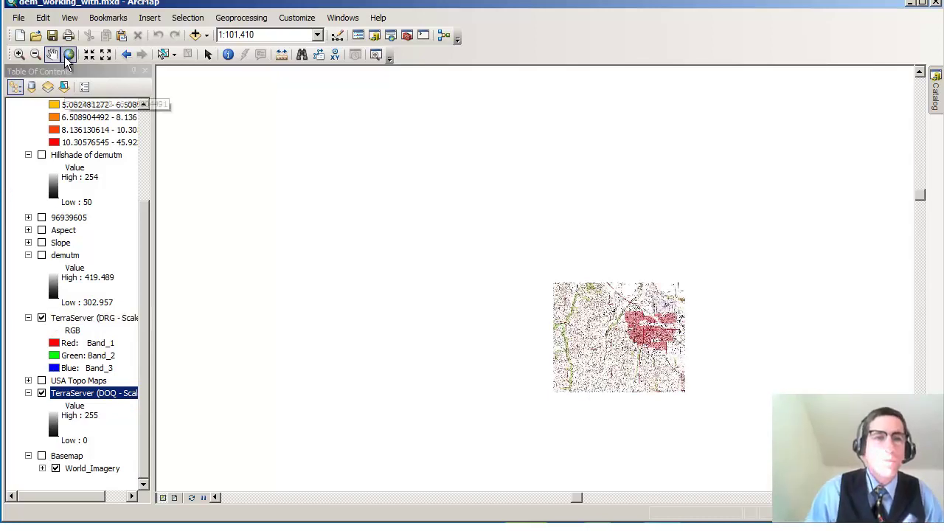
click(70, 18)
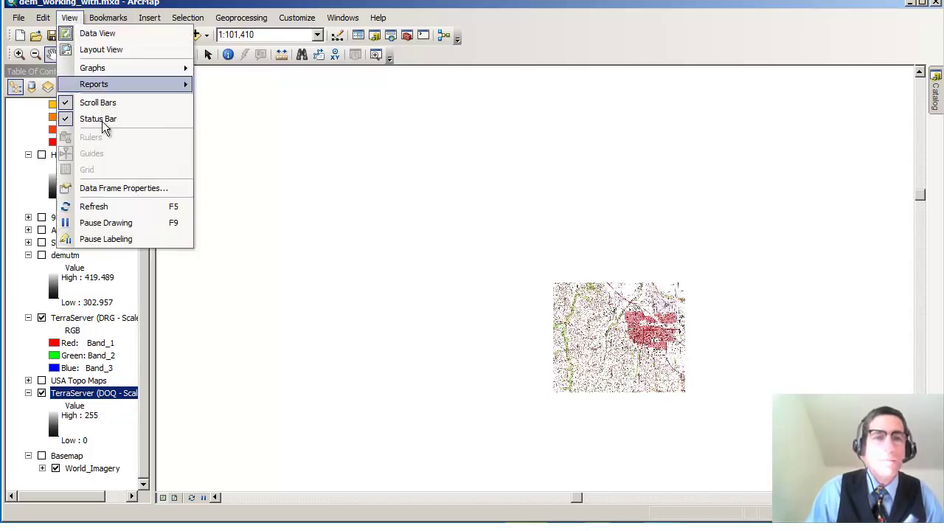
click(115, 188)
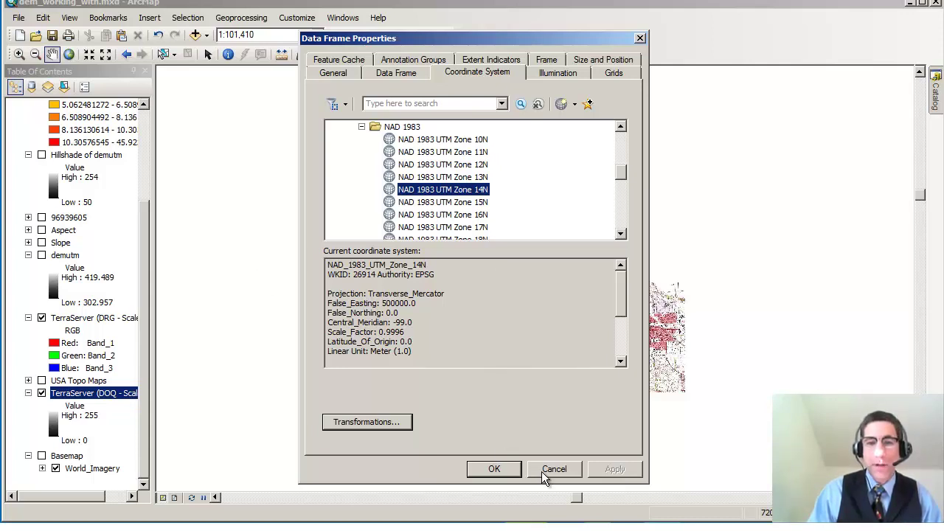
click(641, 38)
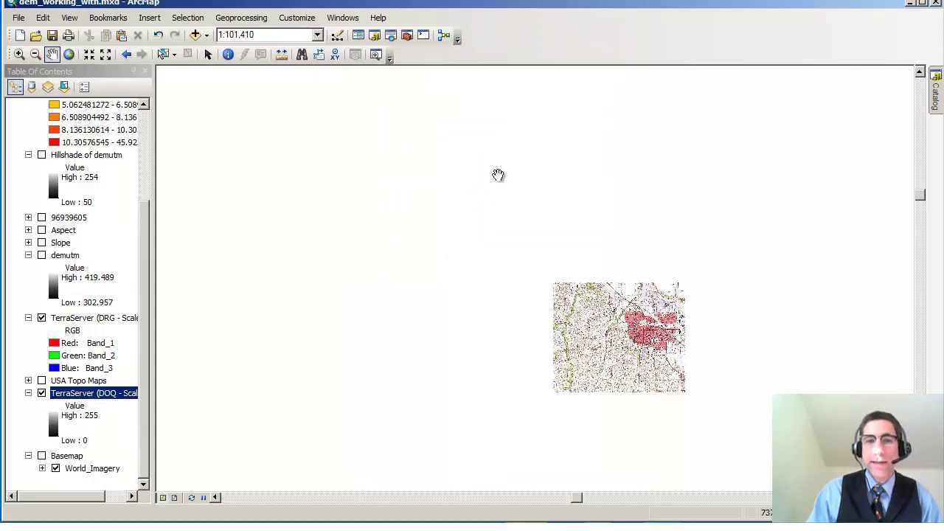
Turn on World Imagery and USA Topo Maps, jump to N Side, and hide TerraServer DOQ
click(42, 457)
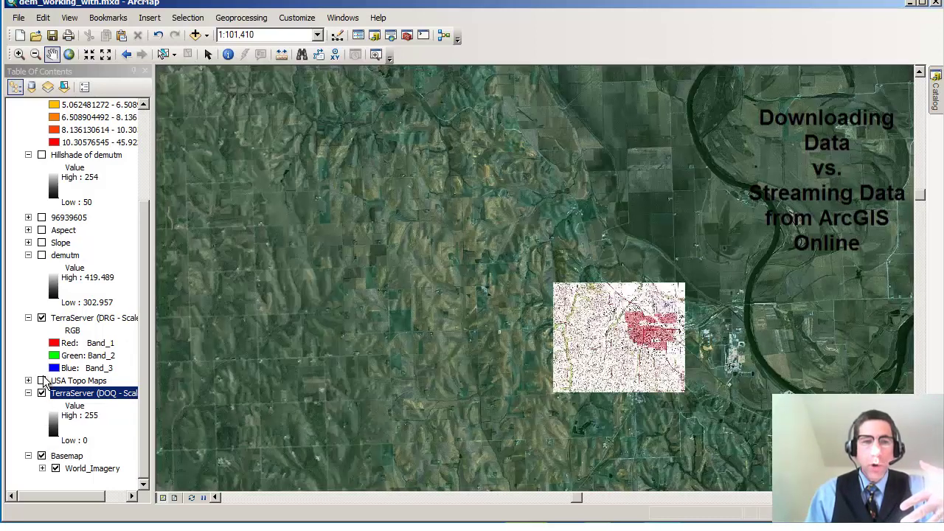
click(42, 381)
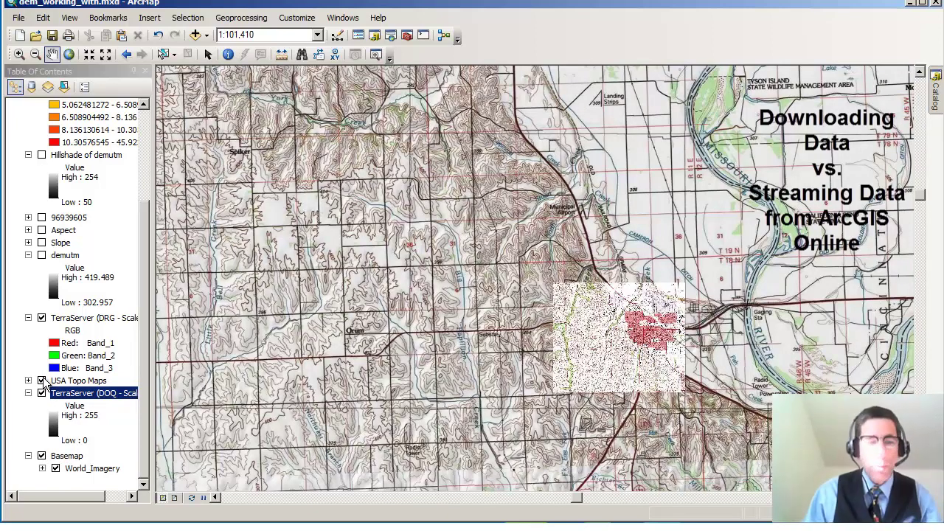
click(108, 18)
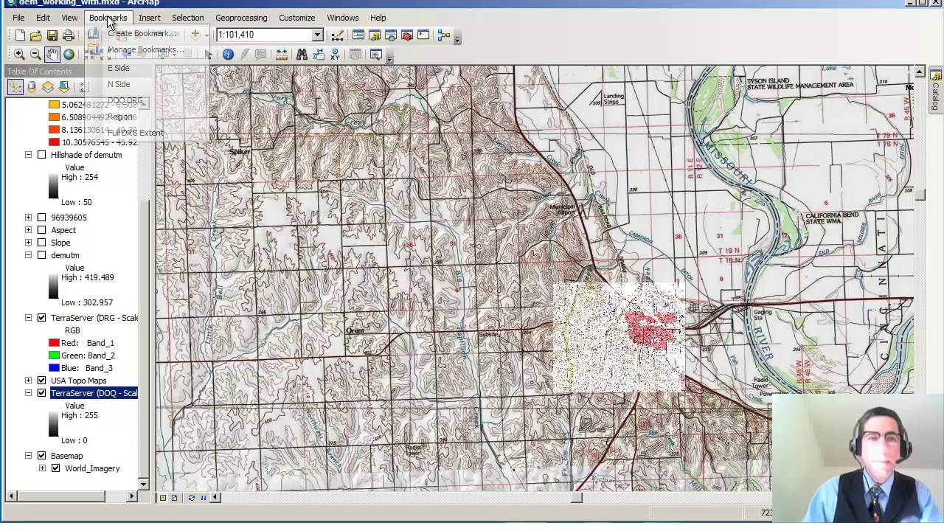
click(144, 84)
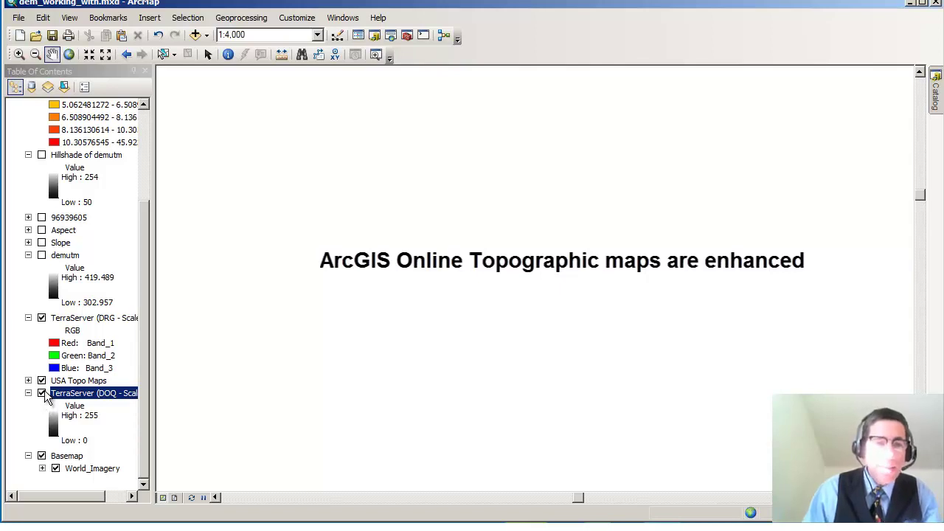
click(42, 392)
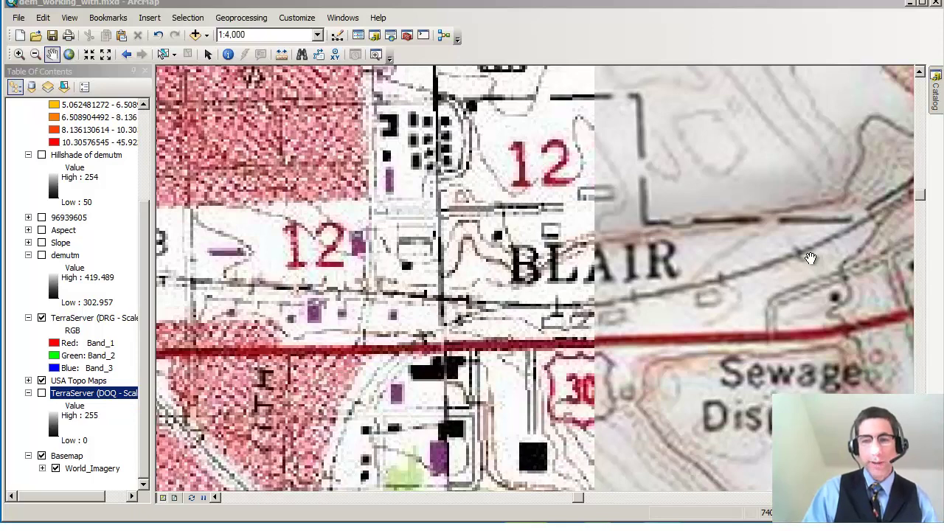
Zoom out step by step to 1:20,000 so the whole town and river show
click(106, 56)
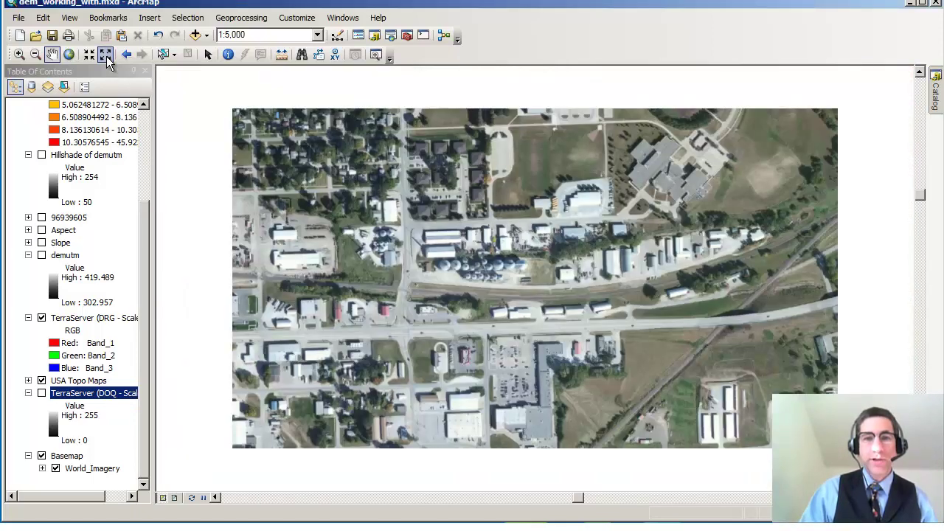
click(107, 57)
click(106, 56)
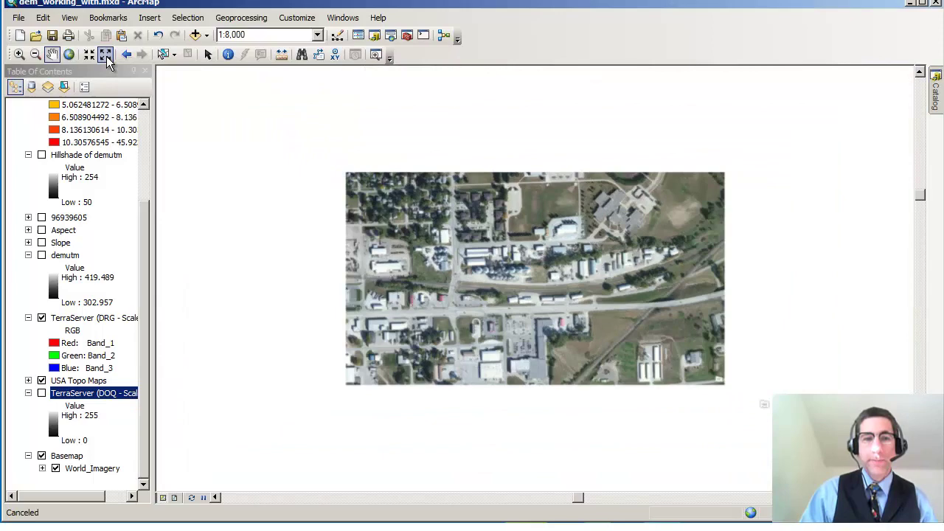
click(106, 57)
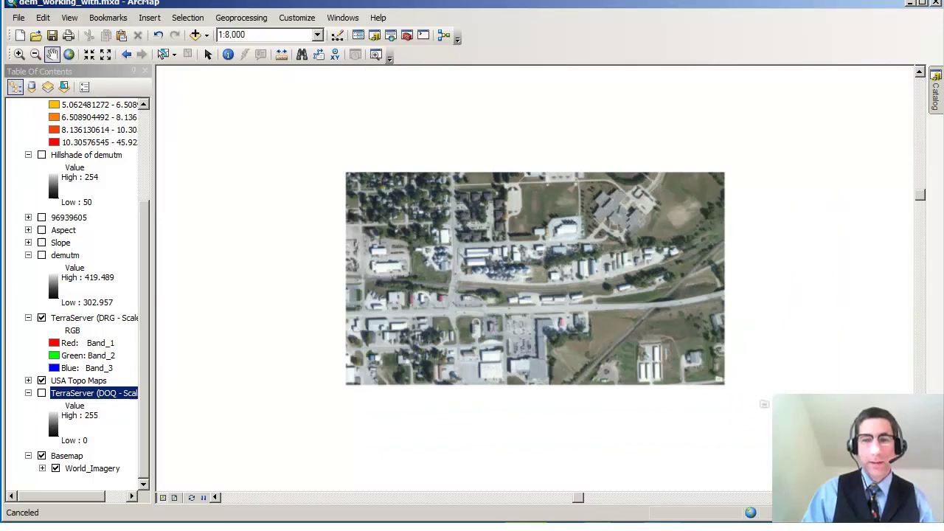
click(101, 56)
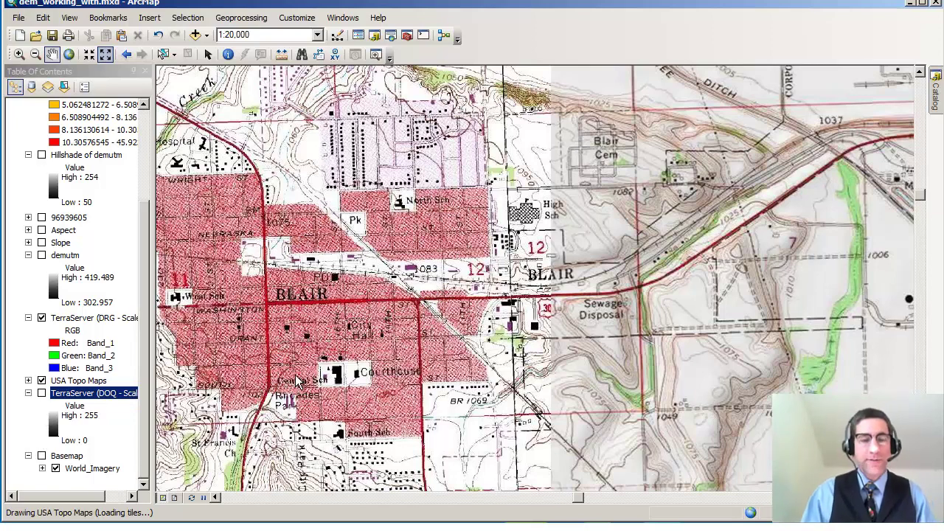
scroll(738, 361, down, 1)
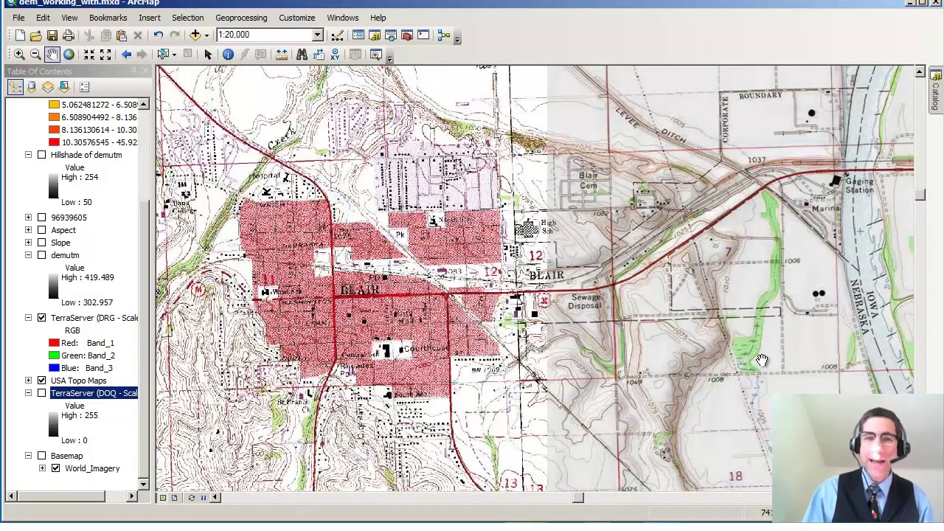
click(207, 37)
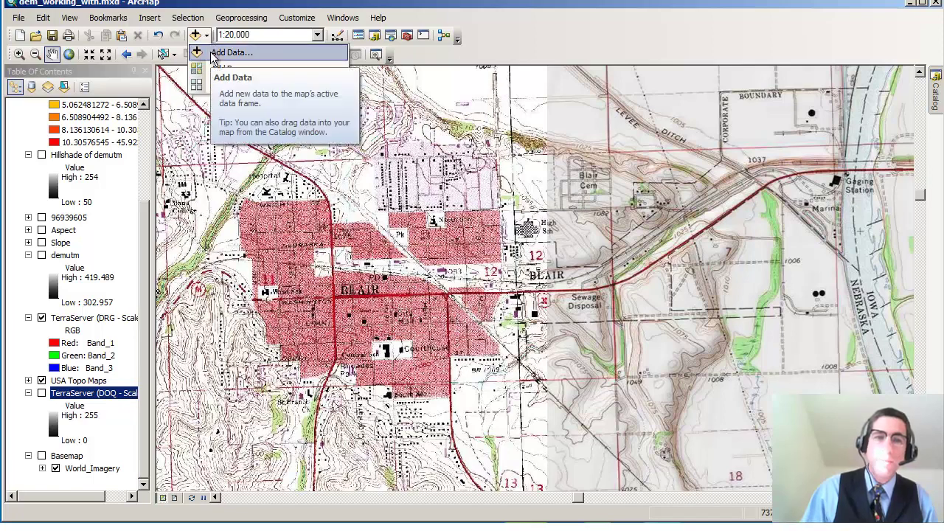
Search ArcGIS Online for 'usa topo' using Add Data From ArcGIS Online
click(214, 53)
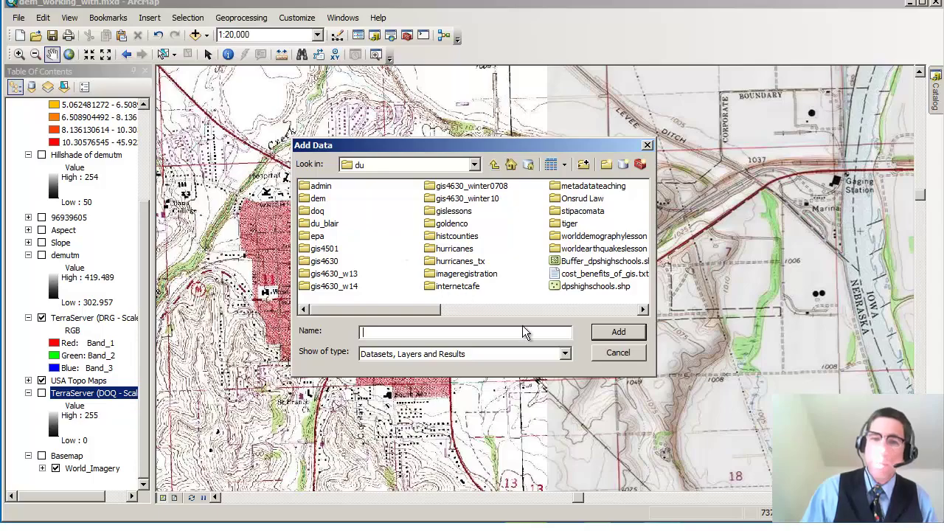
click(612, 354)
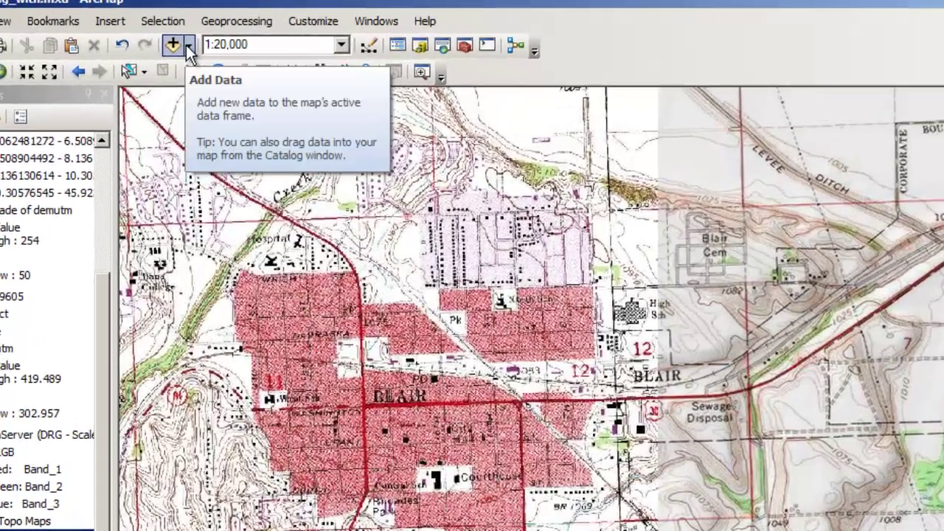
click(205, 35)
click(208, 153)
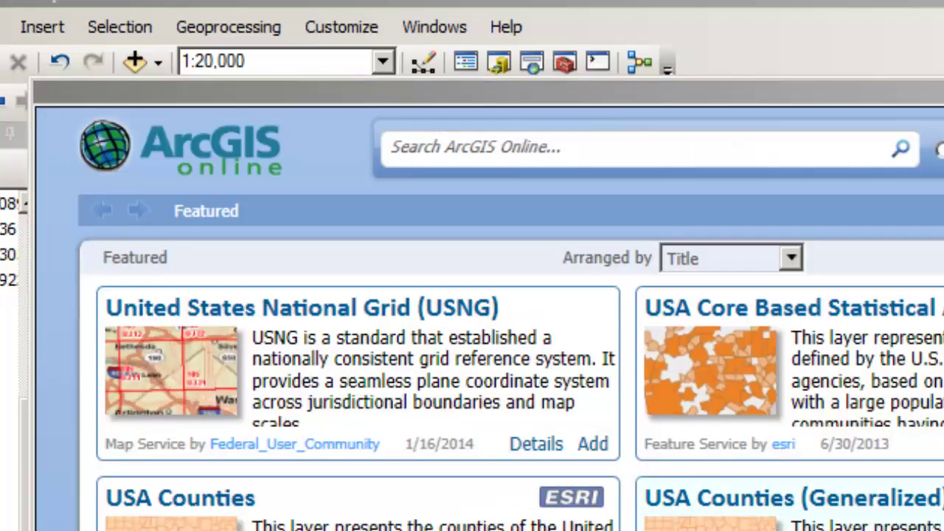
click(538, 147)
text(su)
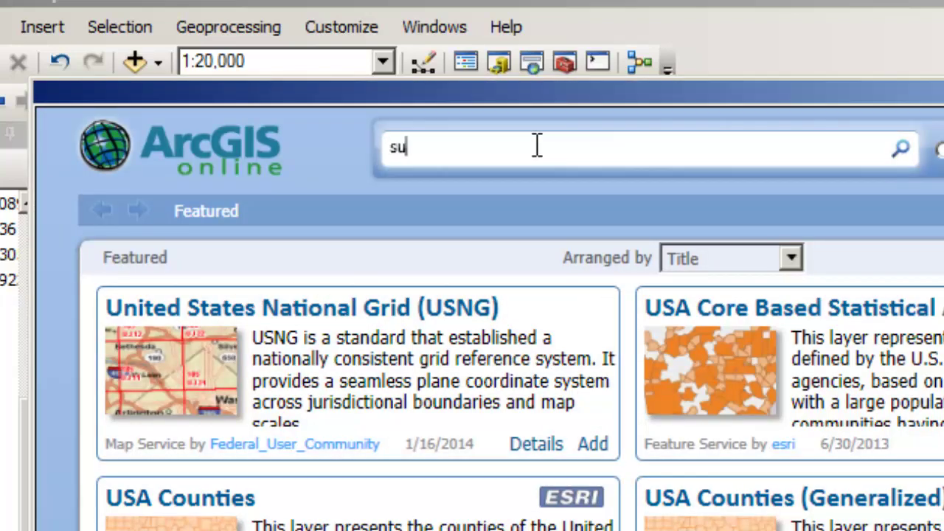
key(BackSpace)
key(BackSpace)
text(usa topo)
key(Return)
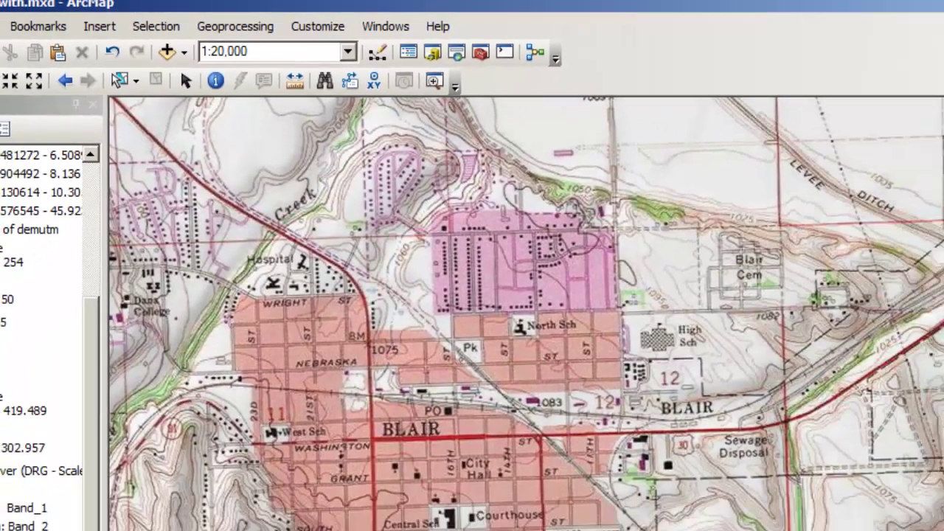
Switch off USA Topo Maps, show World_Imagery, and choose Add Basemap for the Imagery basemap
click(42, 463)
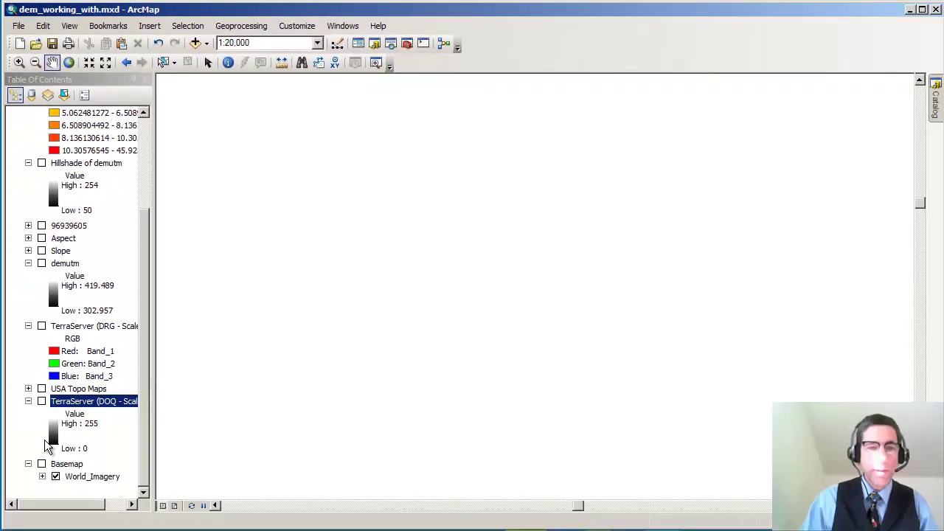
click(41, 464)
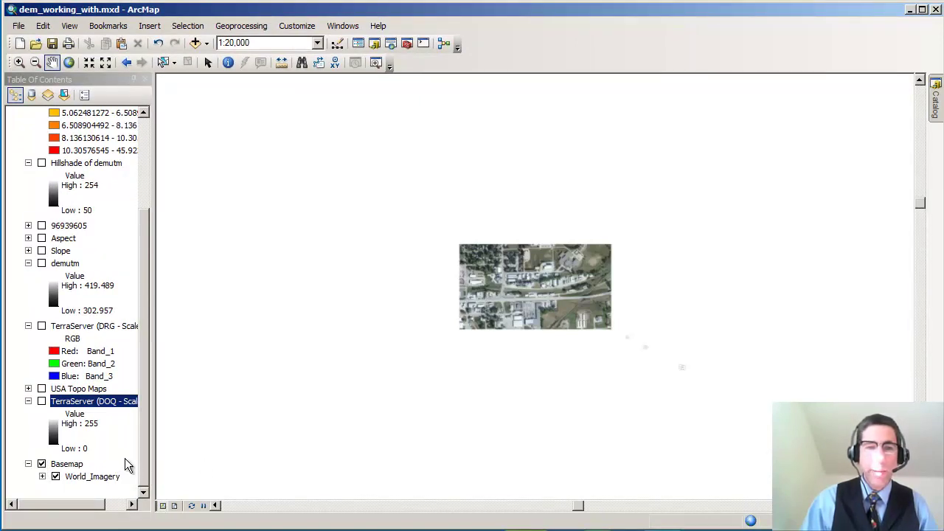
click(208, 45)
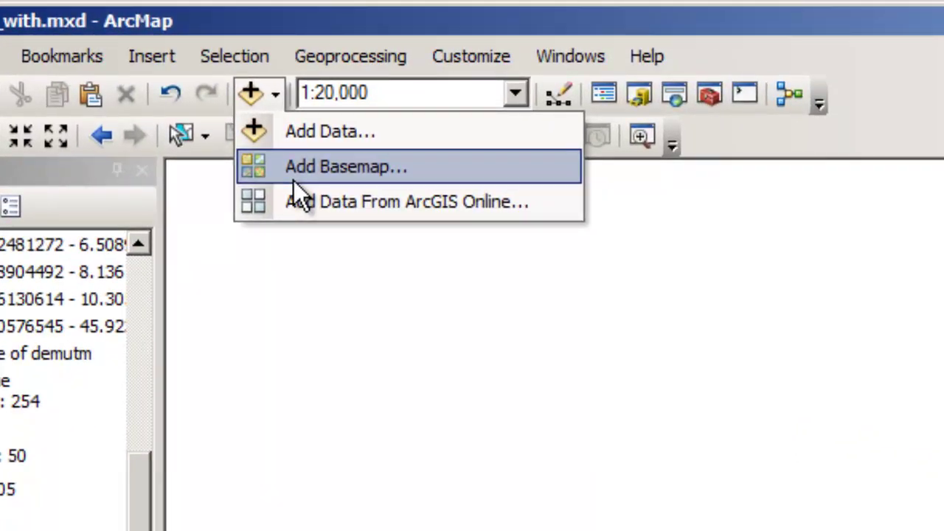
click(293, 177)
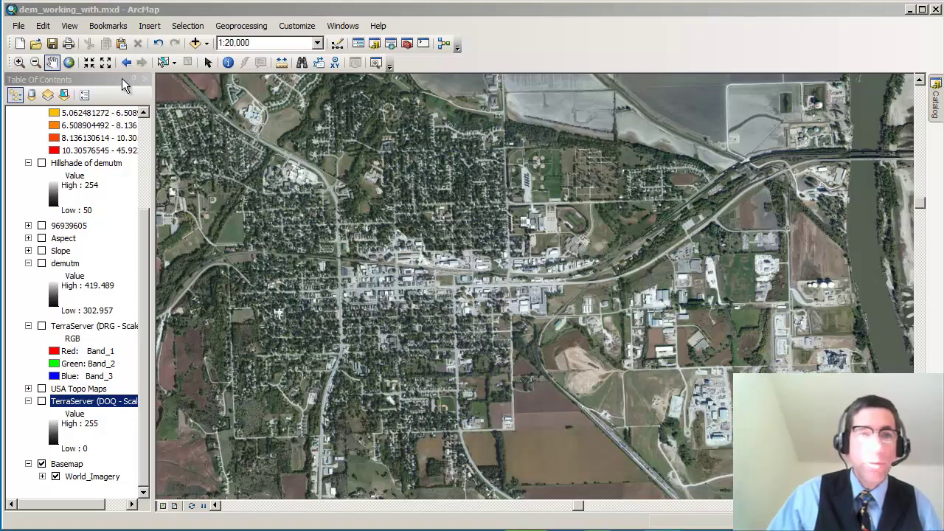
Jump to the DOQ DRG bookmark and toggle TerraServer DOQ on and off against World Imagery
click(108, 26)
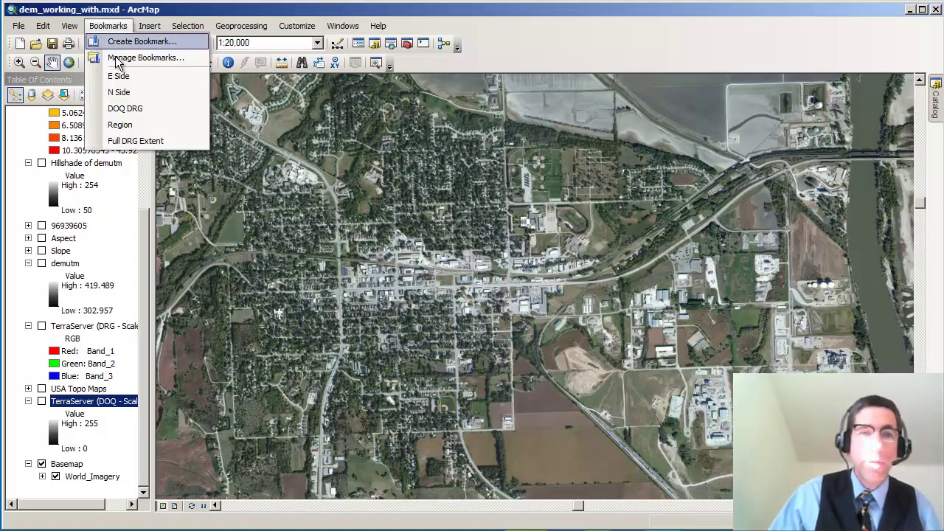
click(123, 108)
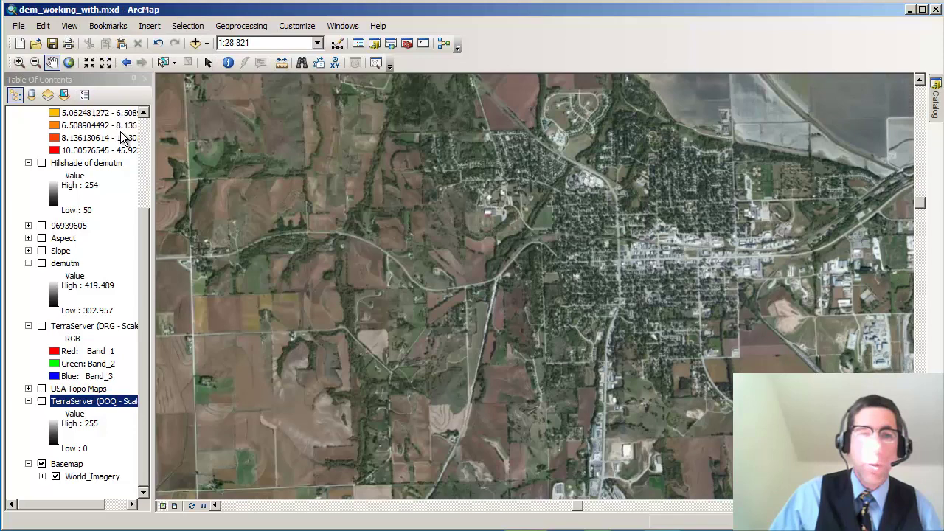
click(41, 401)
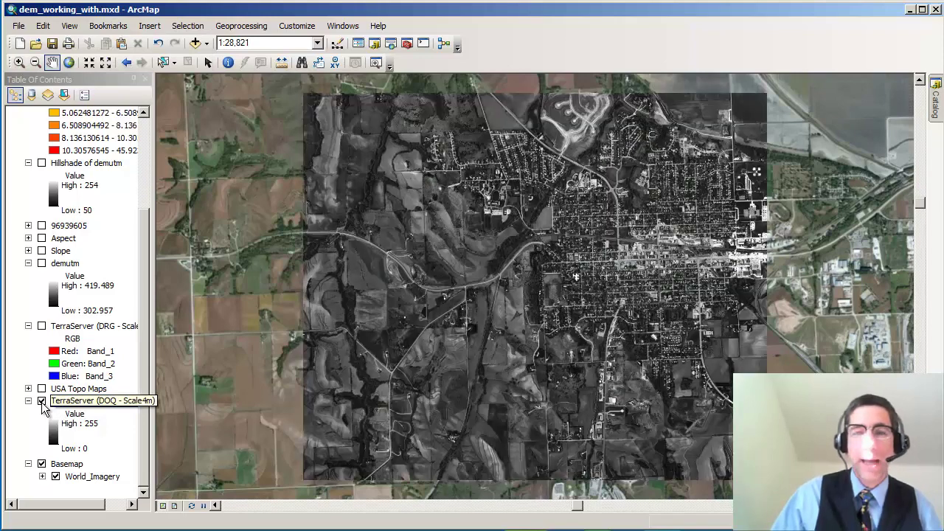
click(41, 402)
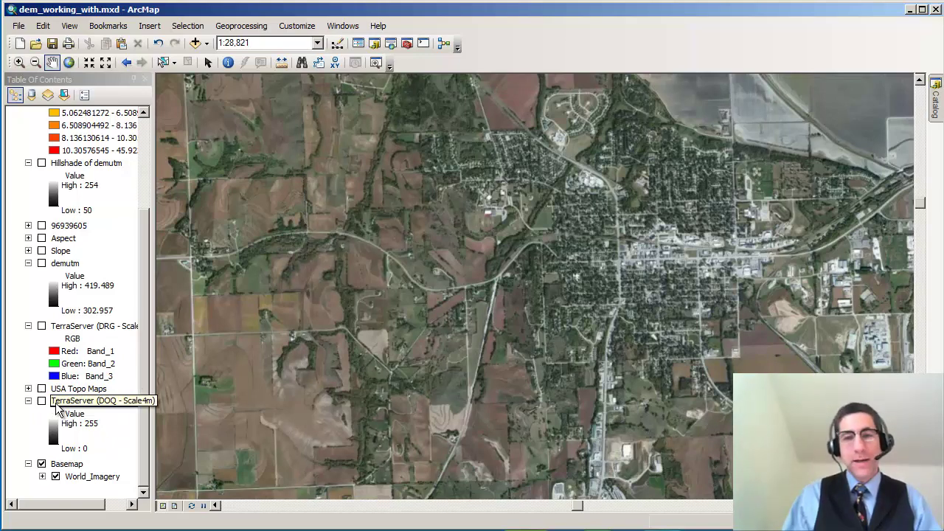
click(57, 407)
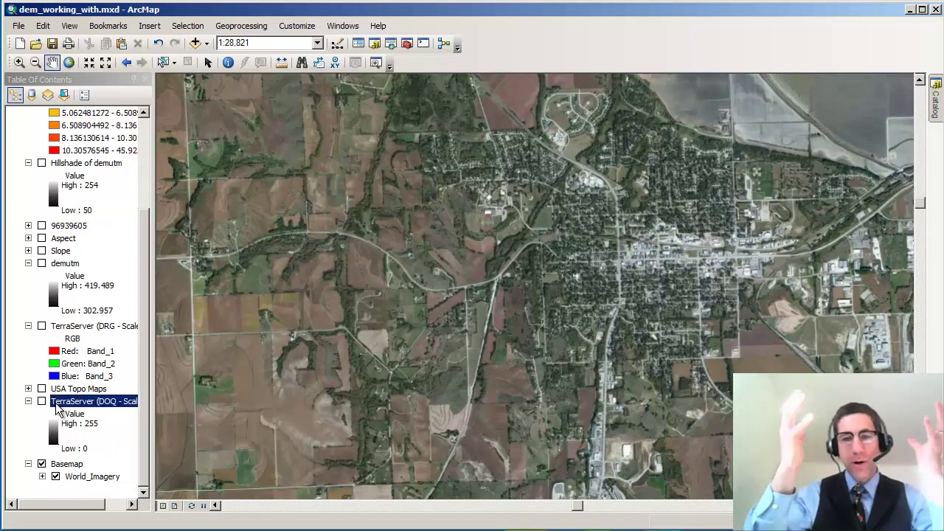